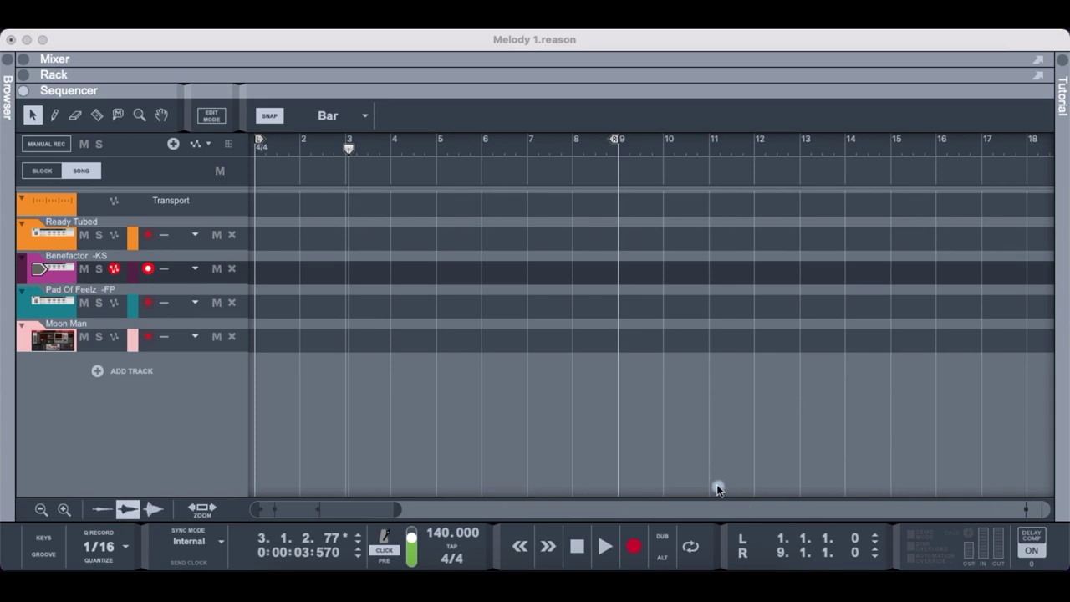
- Record-arm the Ready Tubed track in place of Benefactor -KS
{"action": "left_click", "coordinate": [44, 237]}
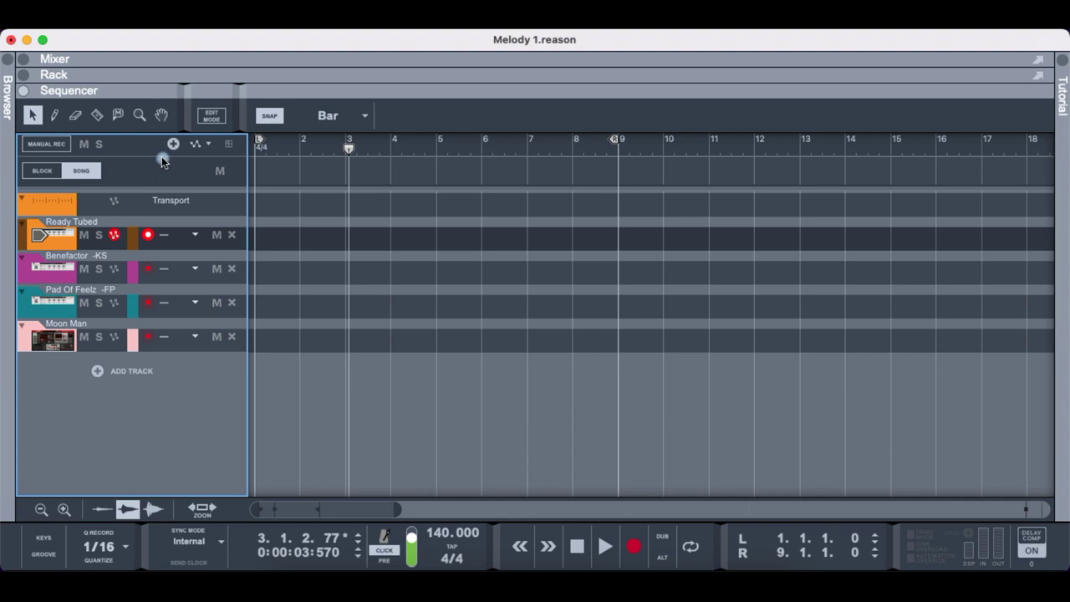
- Arm the Benefactor -KS track and start recording a melody clip from bar 1
{"action": "key", "text": "Down"}
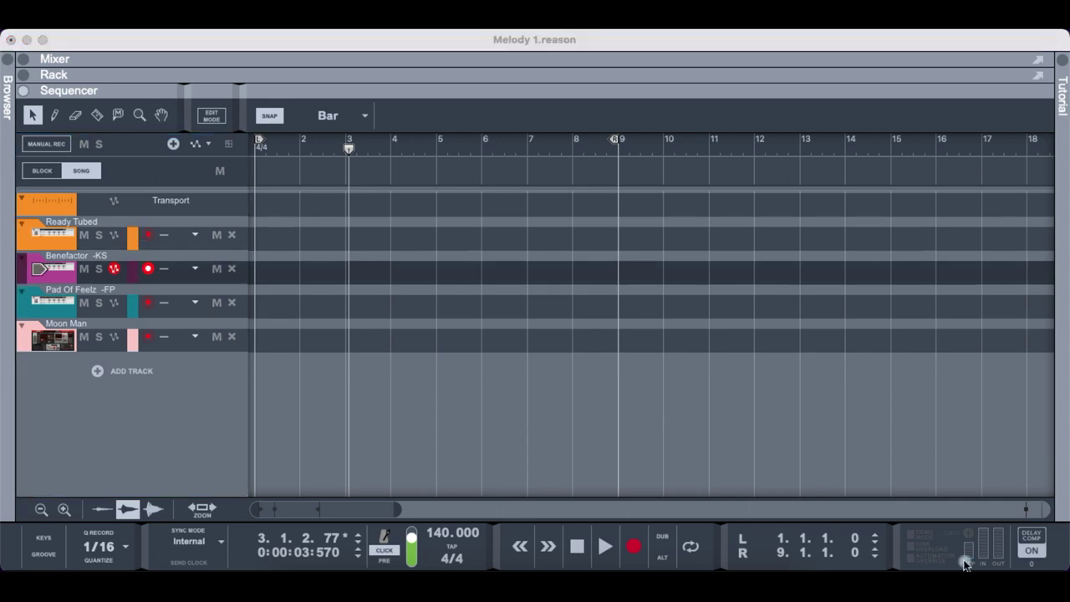
{"action": "left_click", "coordinate": [96, 237]}
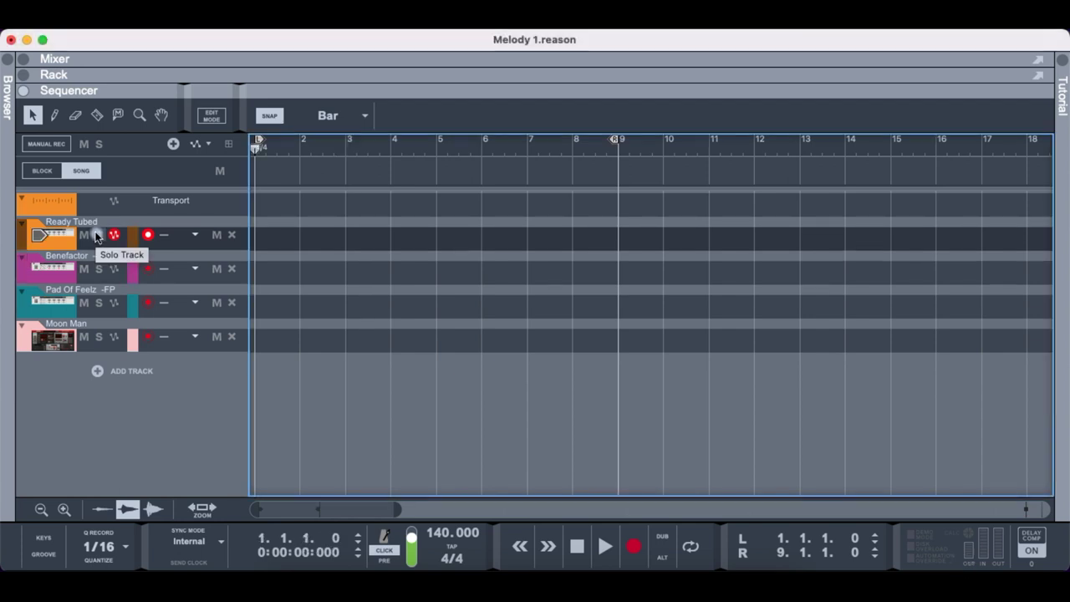
{"action": "key", "text": "space"}
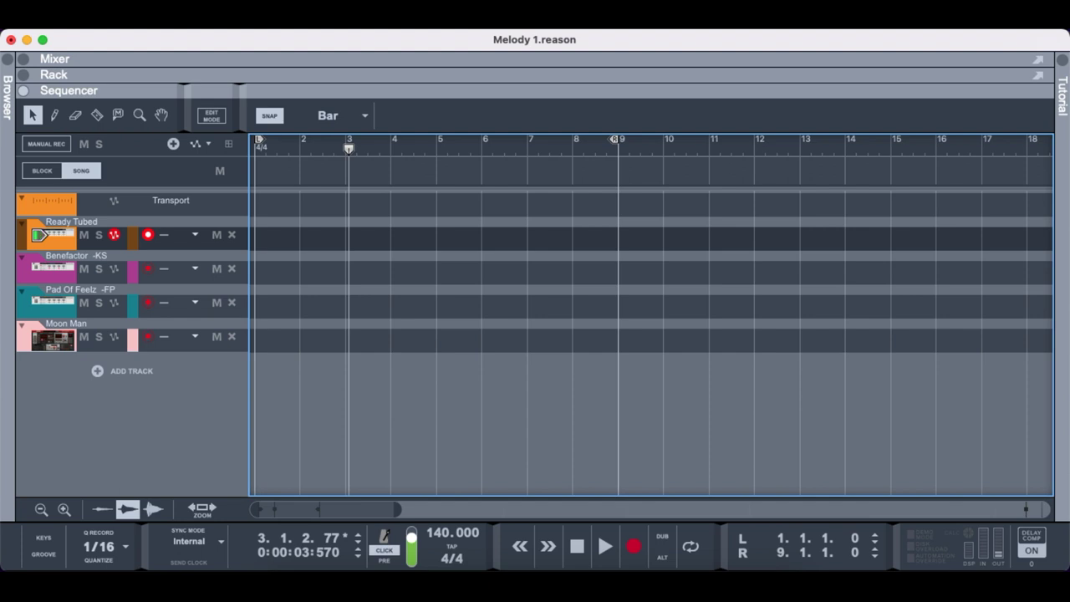
{"action": "left_click", "coordinate": [111, 269]}
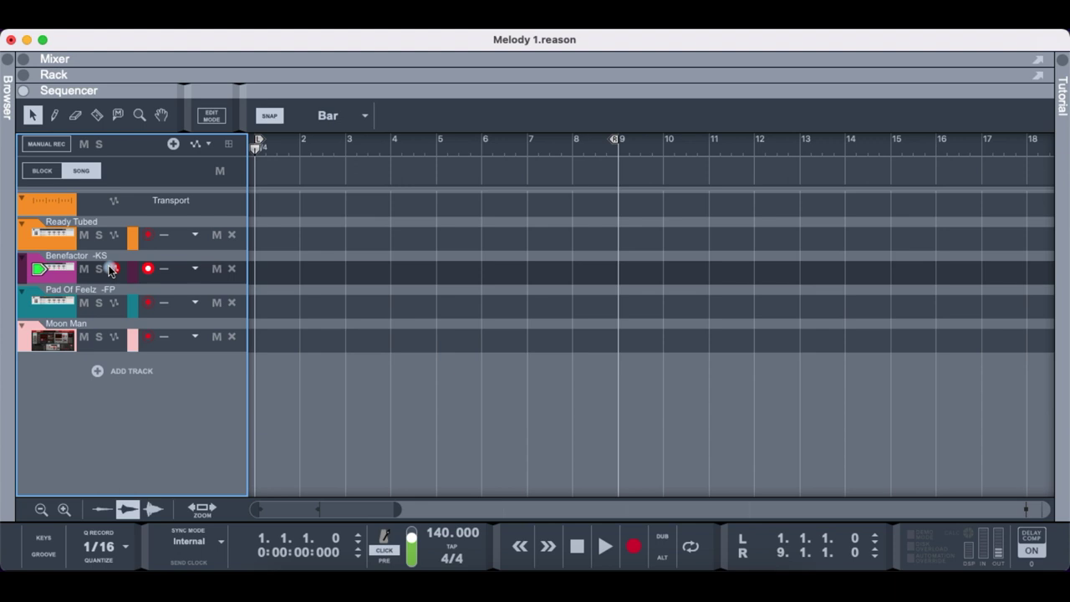
{"action": "left_click", "coordinate": [65, 307]}
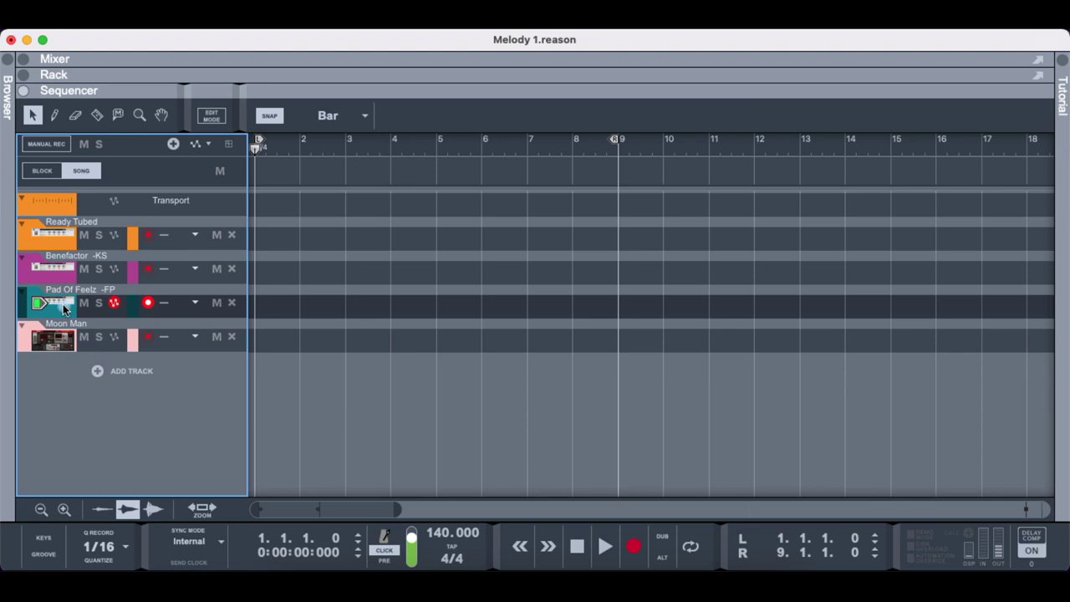
{"action": "left_click", "coordinate": [60, 272]}
{"action": "key", "text": "super+Return"}
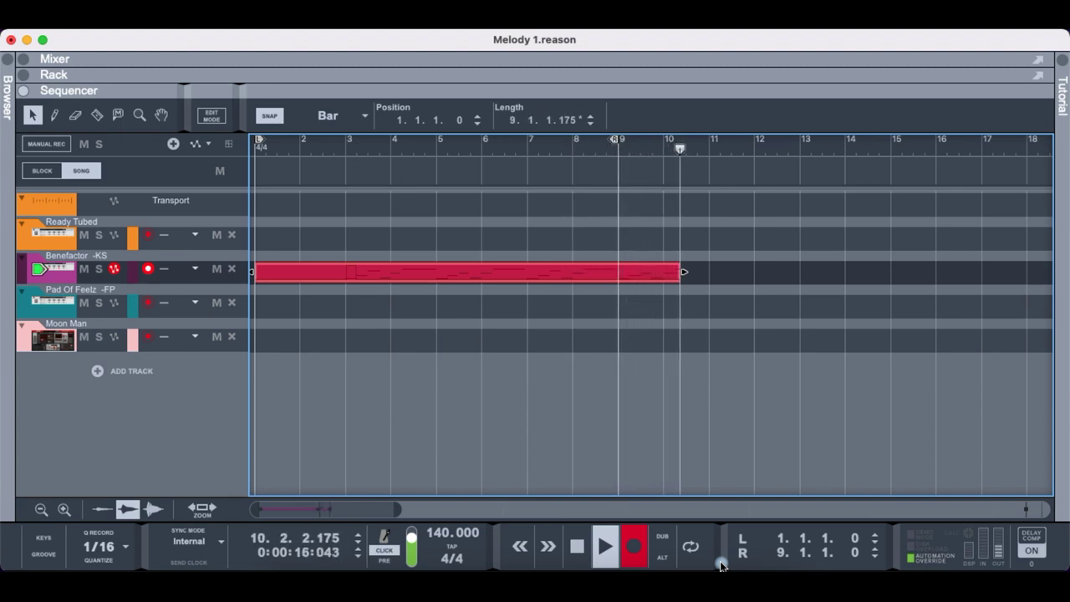
- End the Benefactor melody take and record a bars 1–9 clip on Pad Of Feelz
{"action": "key", "text": "space"}
{"action": "key", "text": "Down"}
{"action": "left_click", "coordinate": [635, 544]}
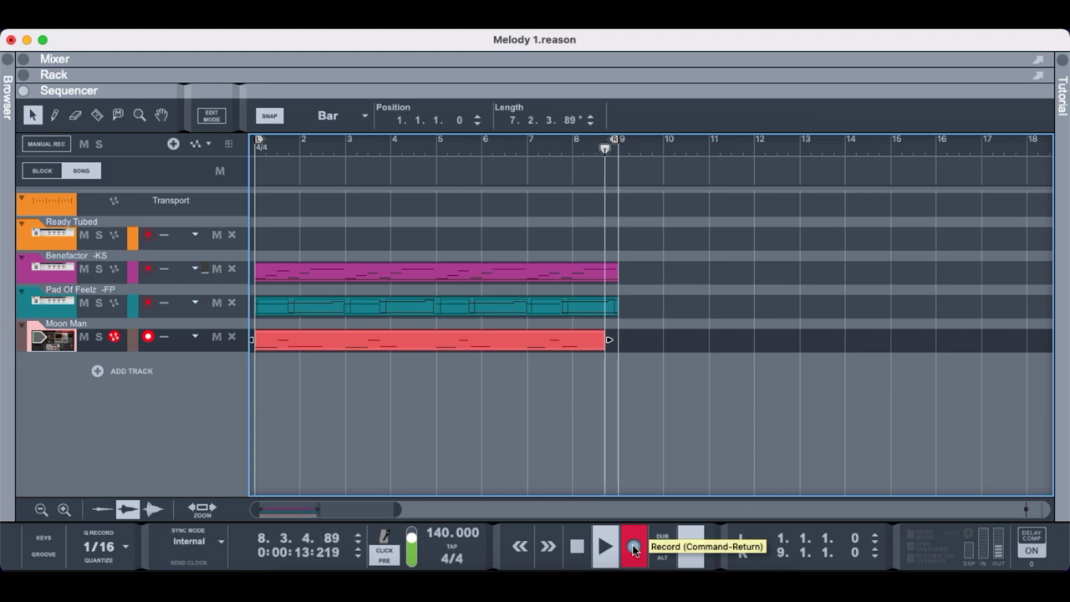
- Stop the Moon Man recording and keep the clip at full length, undoing a trial trim
{"action": "left_click", "coordinate": [634, 547]}
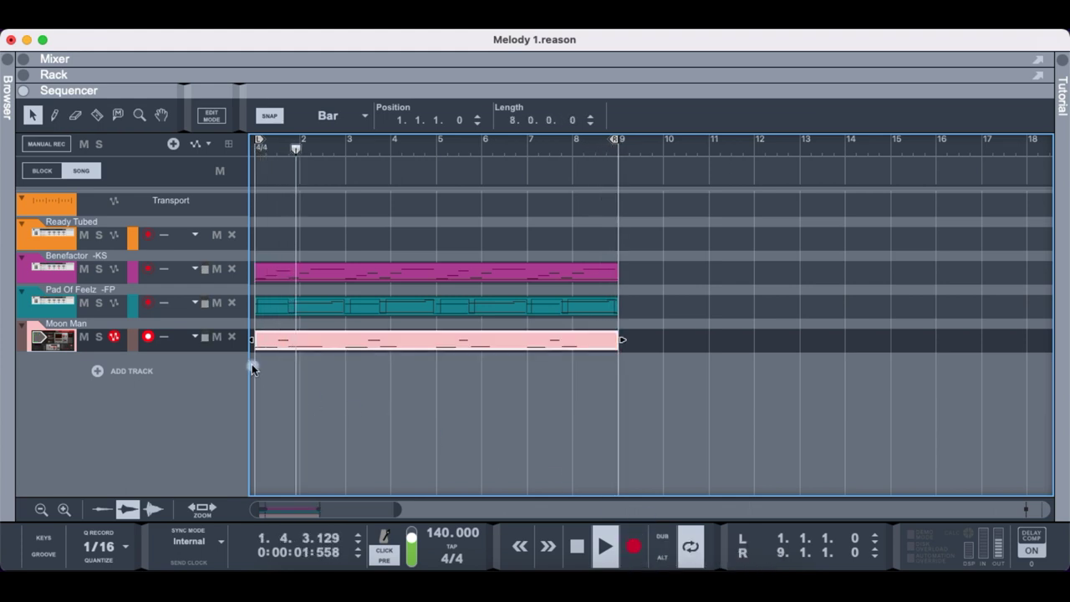
{"action": "left_click_drag", "start_coordinate": [253, 340], "coordinate": [465, 345]}
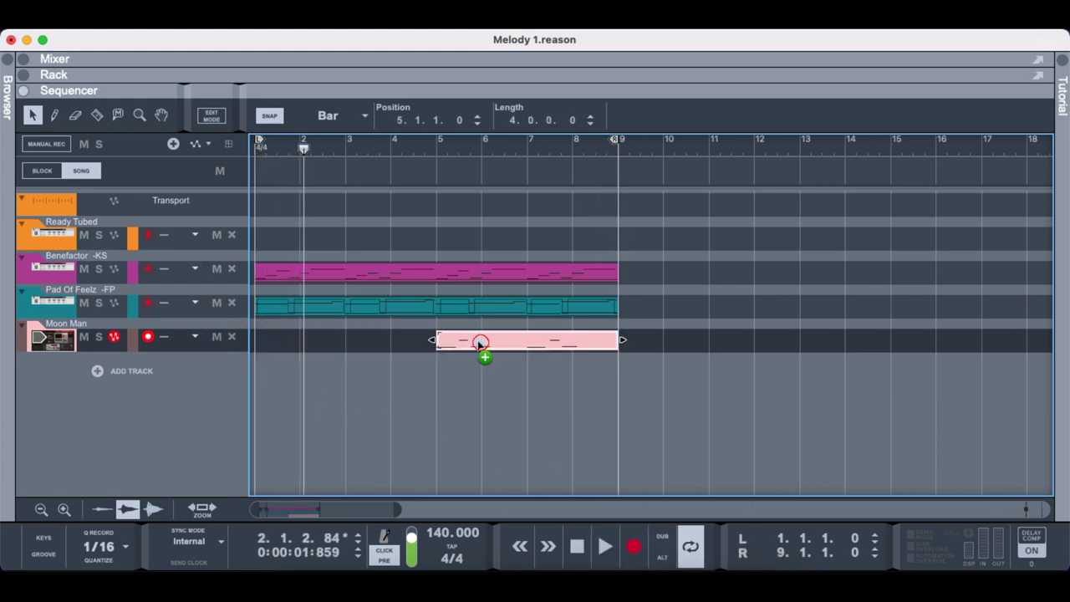
{"action": "key", "text": "super+z"}
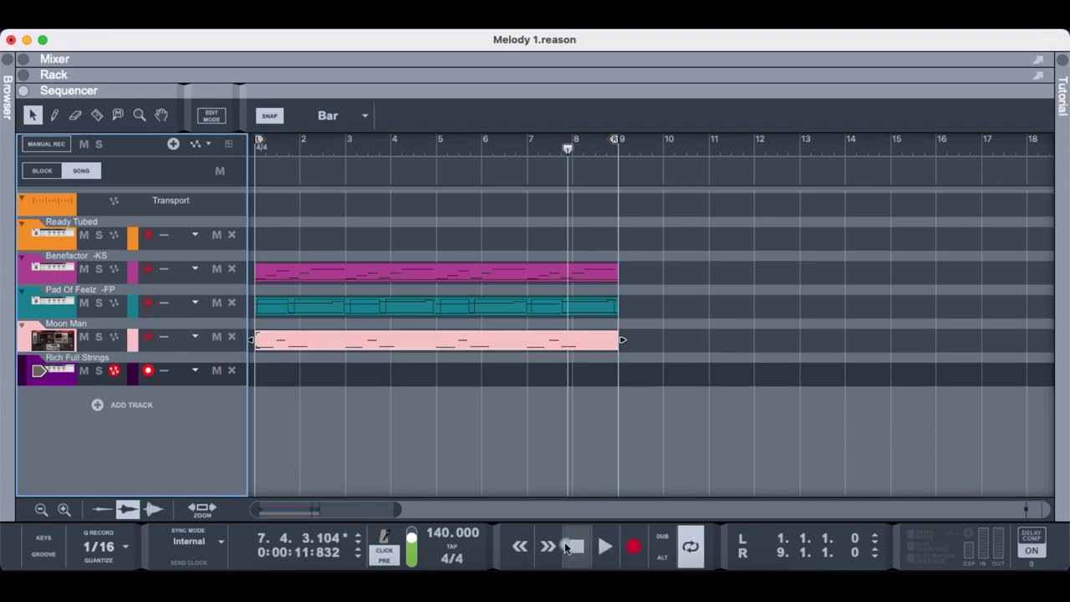
- Record a Rich Full Strings clip over bars 1–9 from the song start, then stop
{"action": "key", "text": "Return"}
{"action": "left_click", "coordinate": [633, 548]}
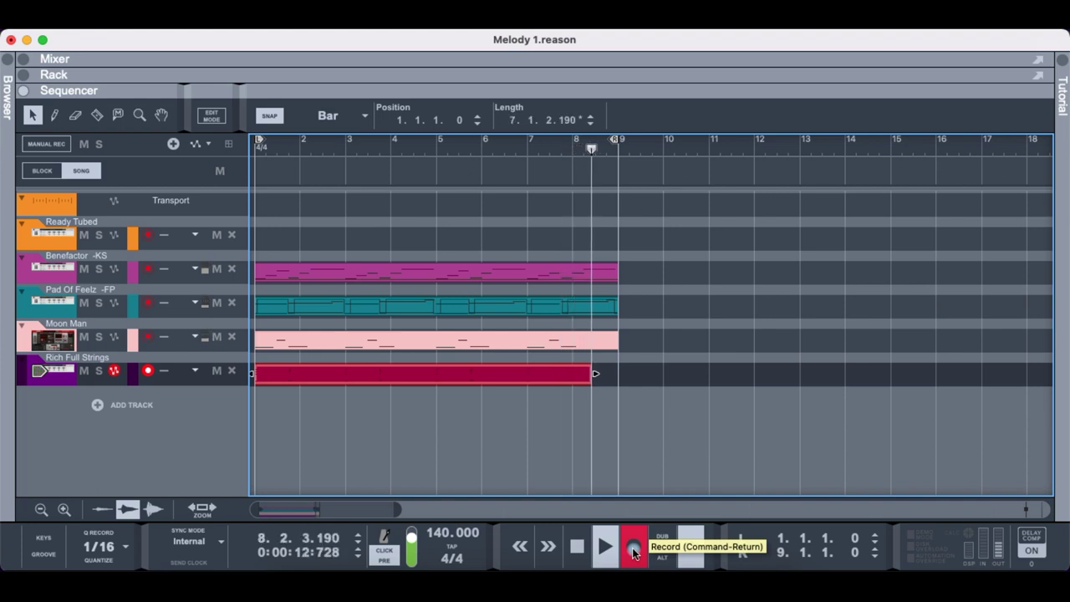
{"action": "left_click", "coordinate": [575, 550]}
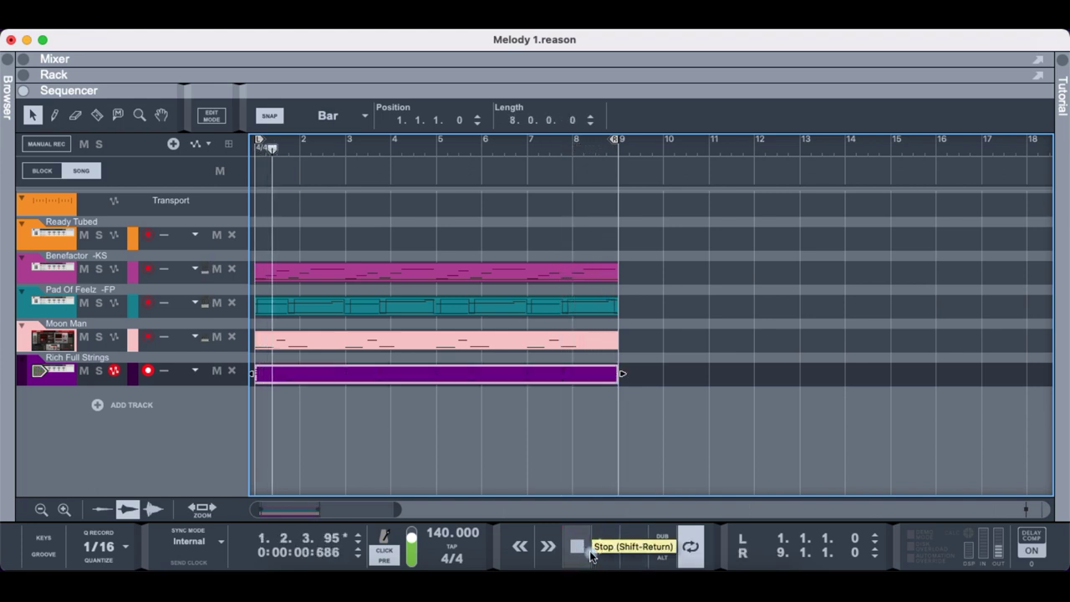
{"action": "left_click", "coordinate": [585, 550]}
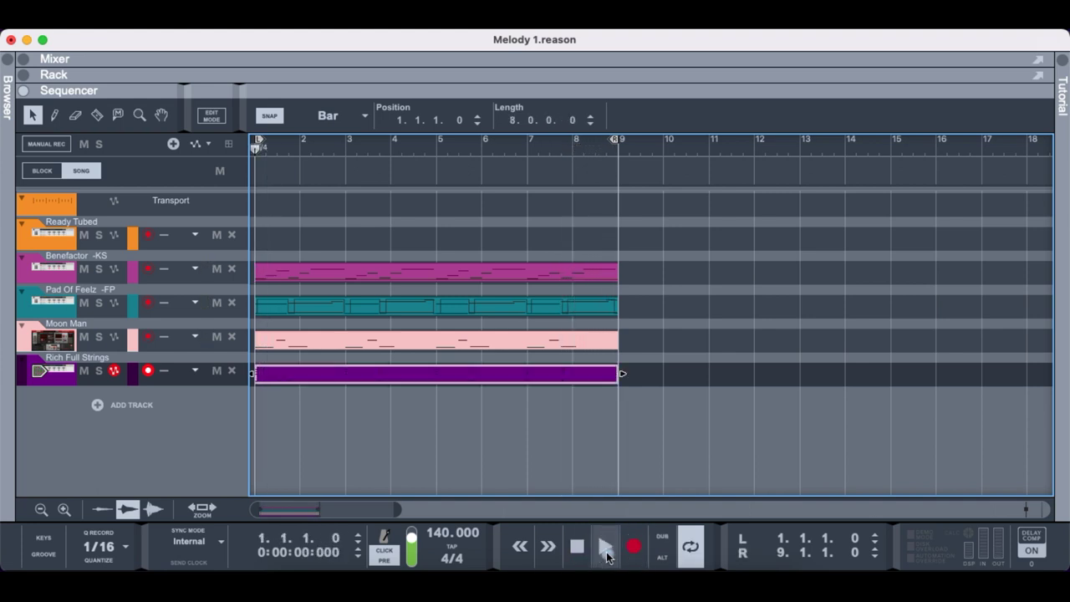
{"action": "left_click", "coordinate": [571, 551]}
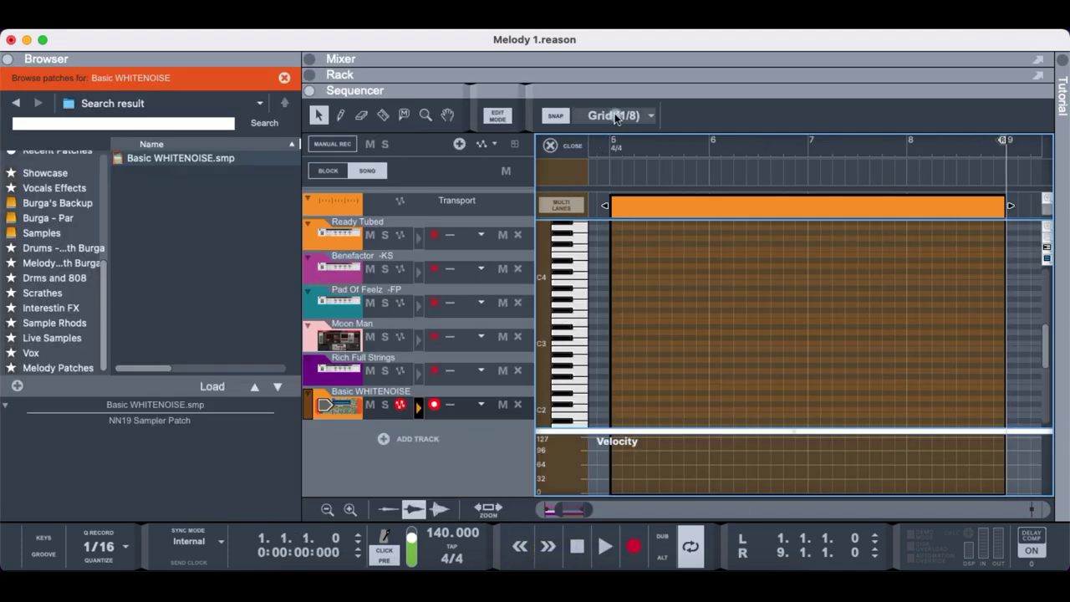
- With bar snap, draw a C3 note across bars 5–9 and add a Pitch Bend lane
{"action": "left_click", "coordinate": [616, 115]}
{"action": "left_click", "coordinate": [604, 133]}
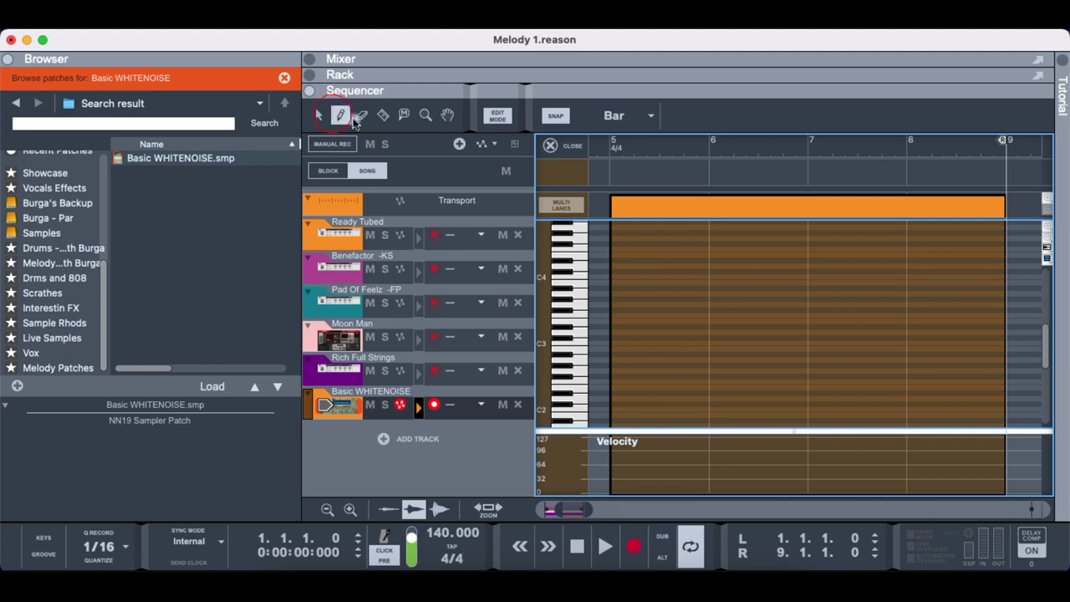
{"action": "left_click_drag", "start_coordinate": [631, 339], "coordinate": [982, 341]}
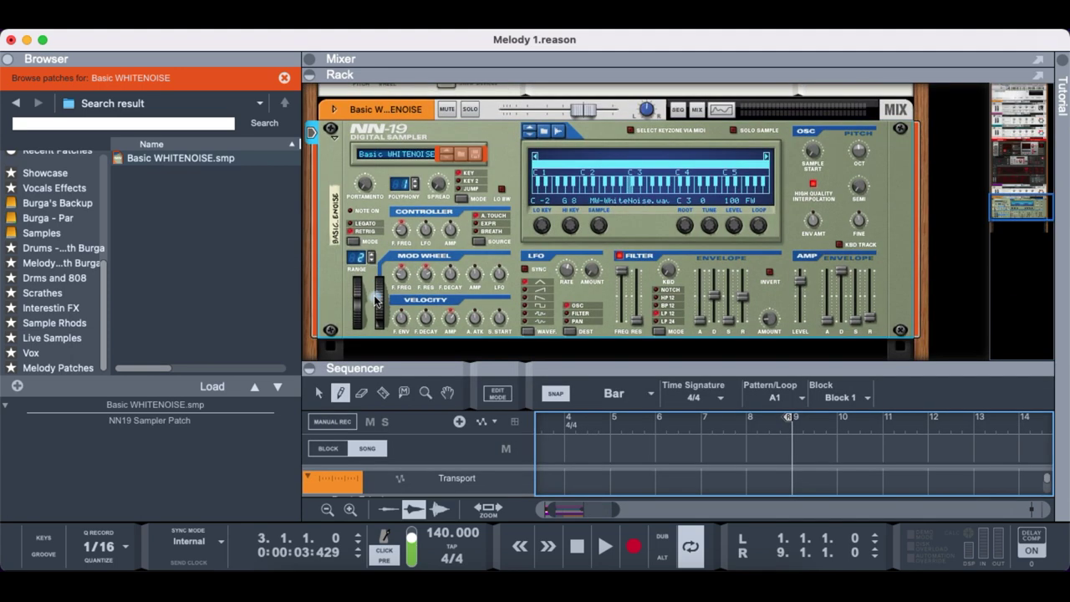
{"action": "right_click", "coordinate": [358, 300]}
{"action": "left_click", "coordinate": [387, 305]}
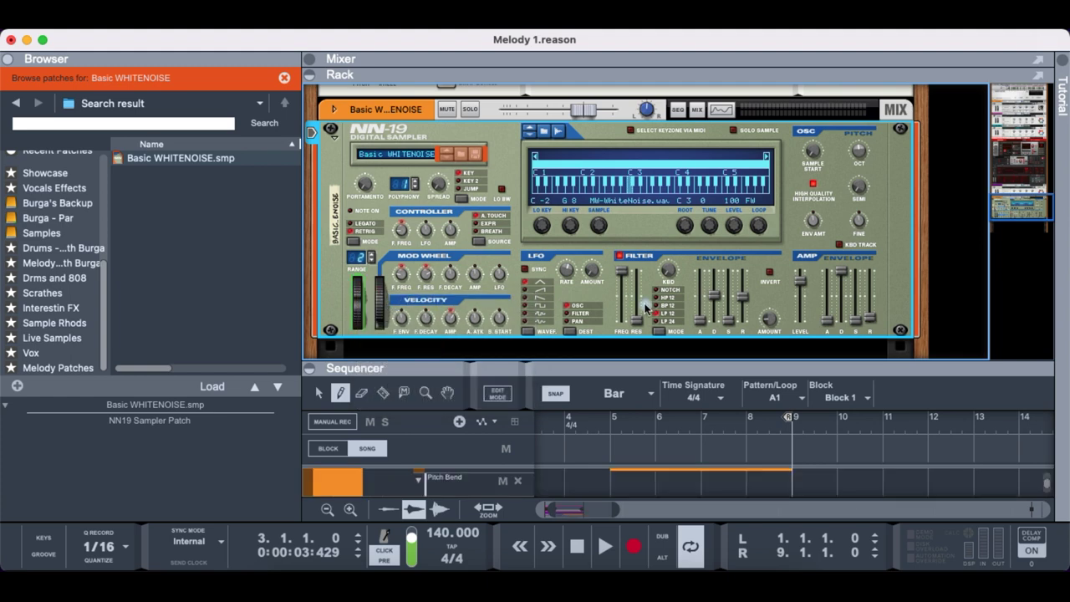
- Turn the NN-19 amp level fully down and add a Master Level automation lane
{"action": "left_click_drag", "start_coordinate": [801, 286], "coordinate": [802, 326]}
{"action": "right_click", "coordinate": [807, 324]}
{"action": "left_click", "coordinate": [836, 330]}
{"action": "left_click_drag", "start_coordinate": [776, 365], "coordinate": [776, 94]}
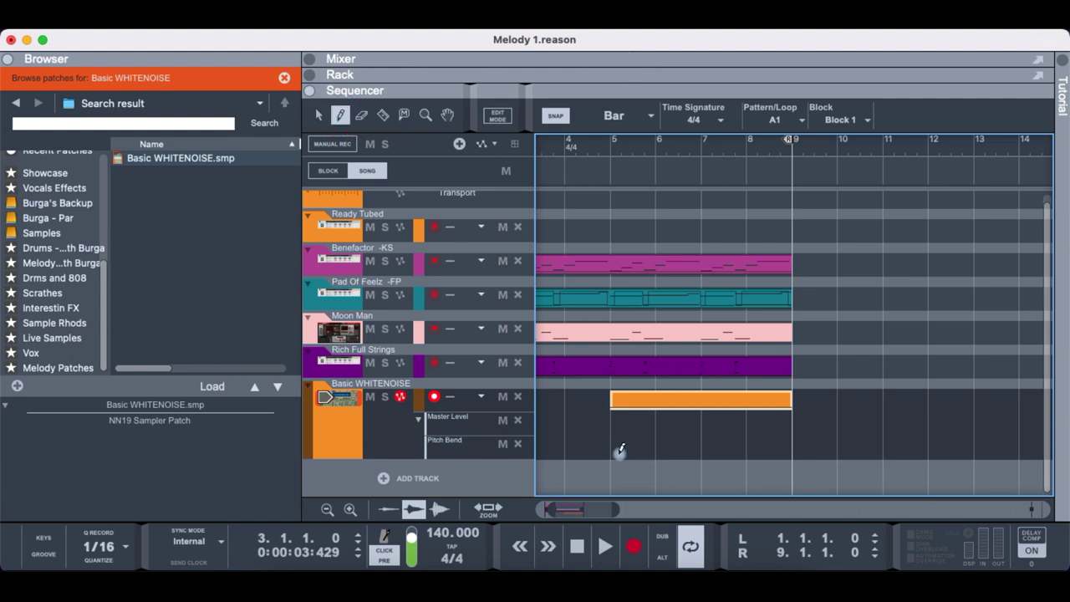
- Draw a bars 5–9 Master Level clip ramping 0 to 87; place LEX Snare(4).wav at bar 5
{"action": "mouse_move", "coordinate": [612, 428]}
{"action": "left_mouse_down"}
{"action": "mouse_move", "coordinate": [819, 421]}
{"action": "mouse_move", "coordinate": [782, 422]}
{"action": "left_mouse_up"}
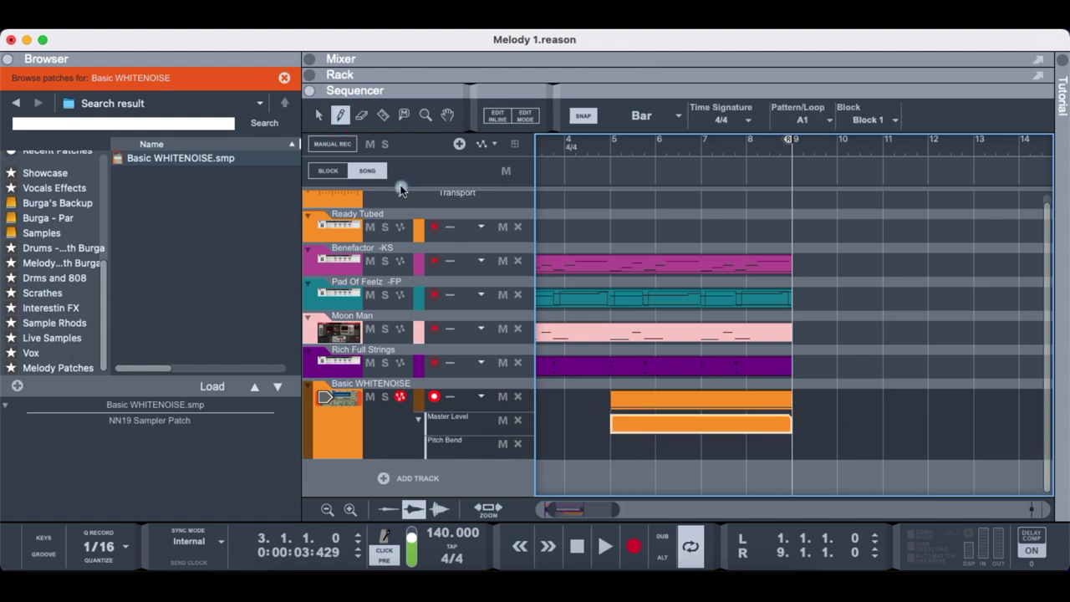
{"action": "left_click", "coordinate": [319, 116]}
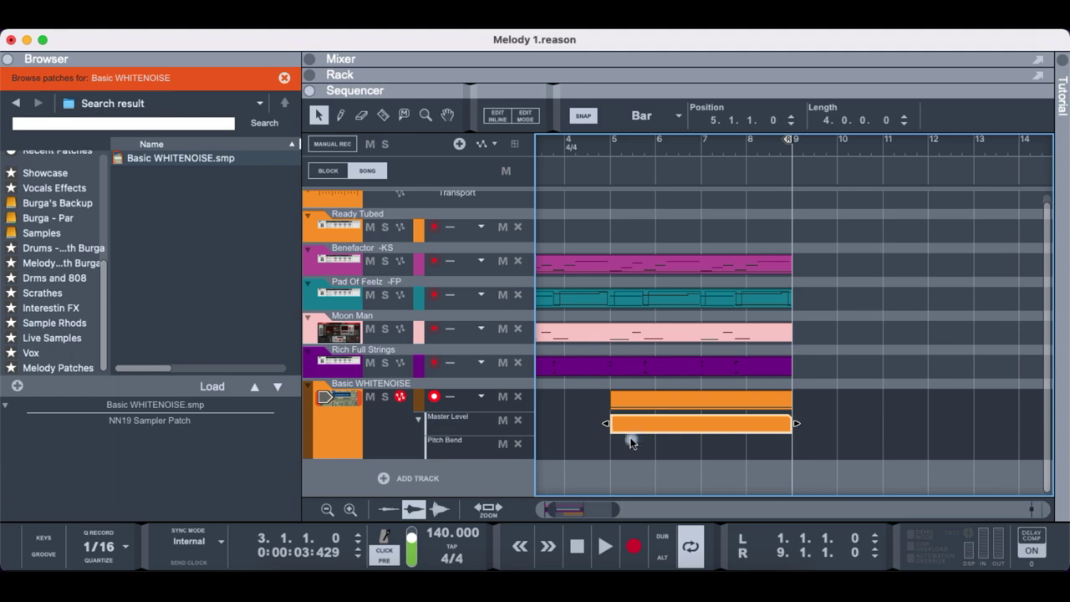
{"action": "left_click_drag", "start_coordinate": [630, 443], "coordinate": [628, 431]}
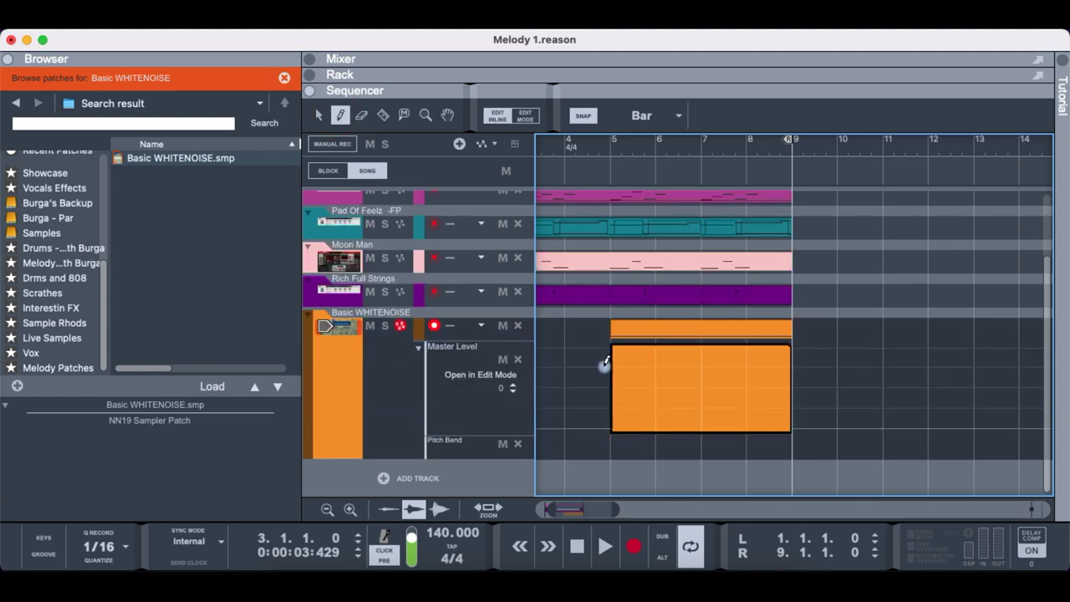
{"action": "left_click", "coordinate": [612, 429]}
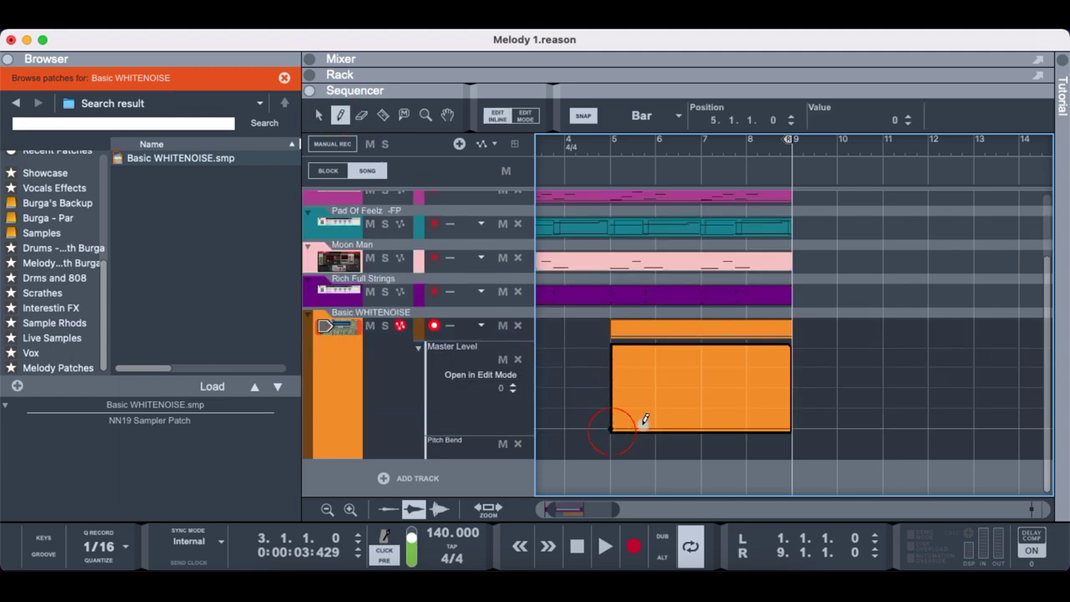
{"action": "left_click", "coordinate": [790, 372]}
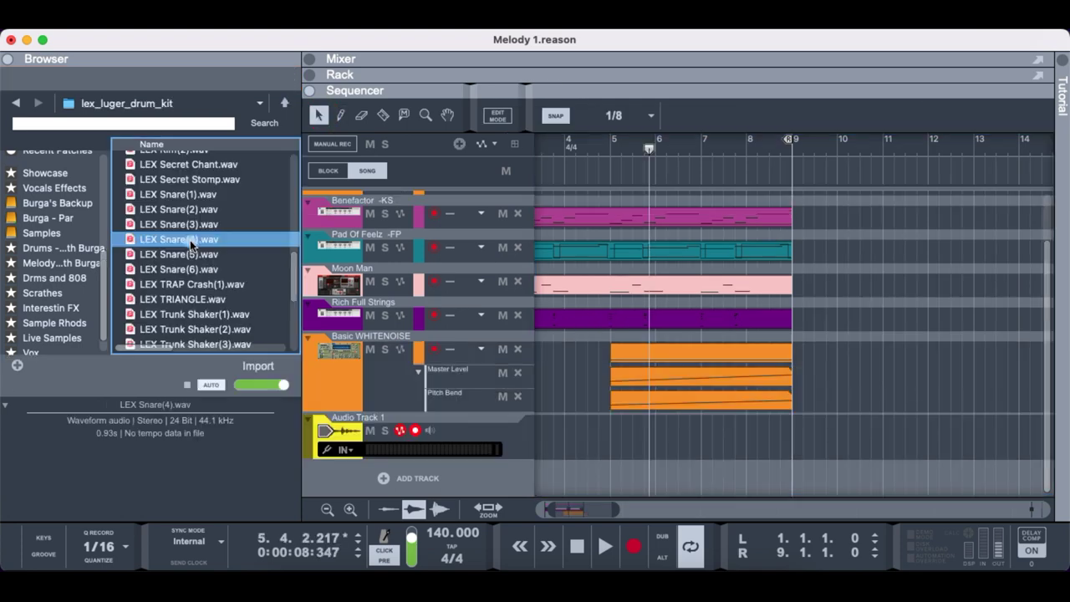
{"action": "left_click_drag", "start_coordinate": [190, 242], "coordinate": [612, 448]}
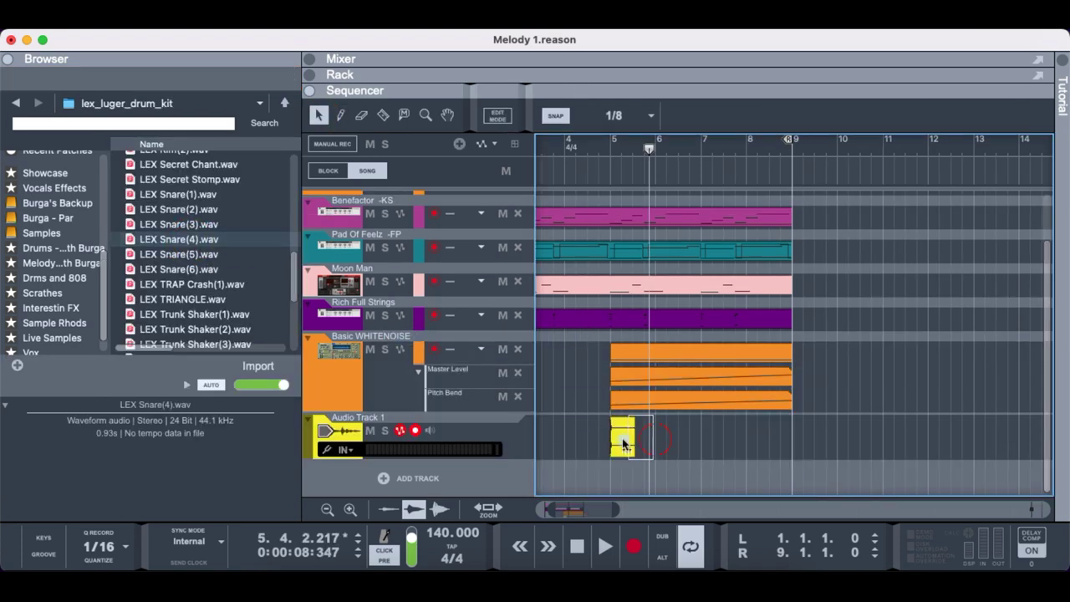
- Select the snare clip on Audio Track 1 and save the song
{"action": "left_click_drag", "start_coordinate": [660, 446], "coordinate": [573, 437]}
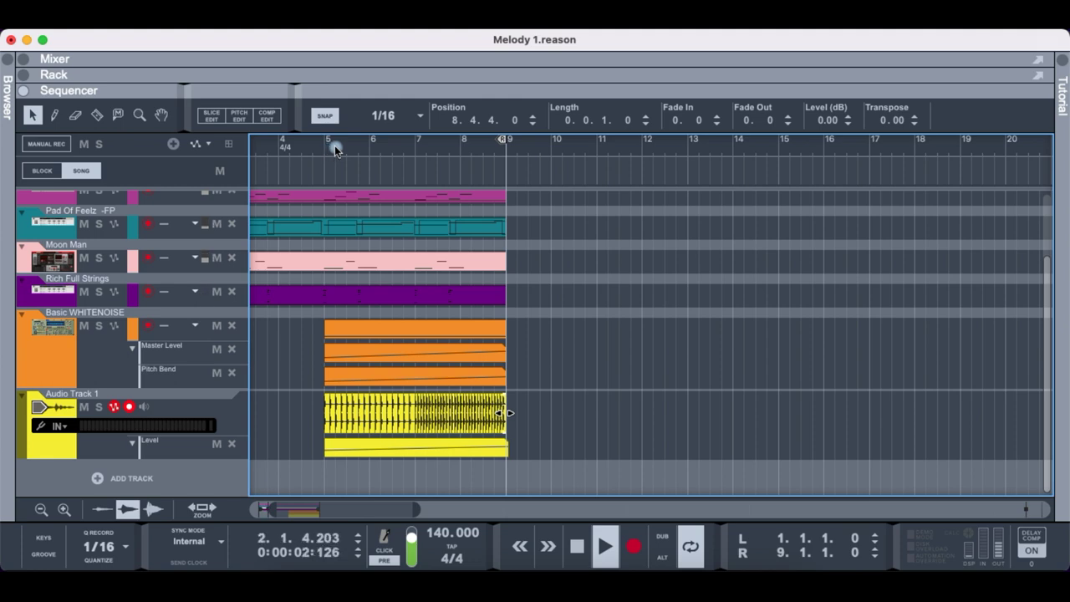
{"action": "left_click", "coordinate": [117, 32]}
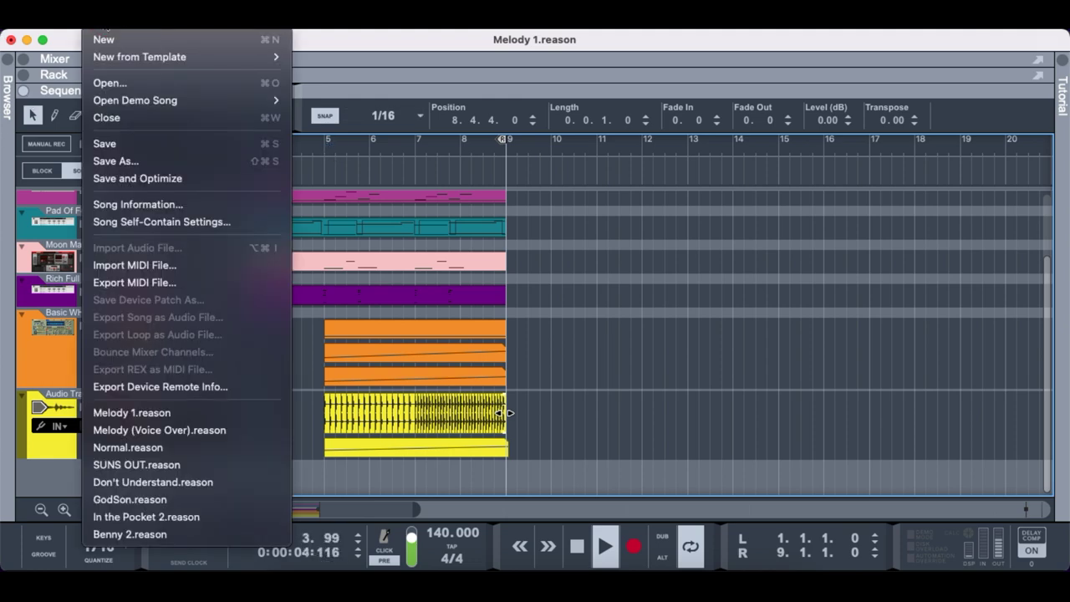
{"action": "left_click", "coordinate": [107, 144]}
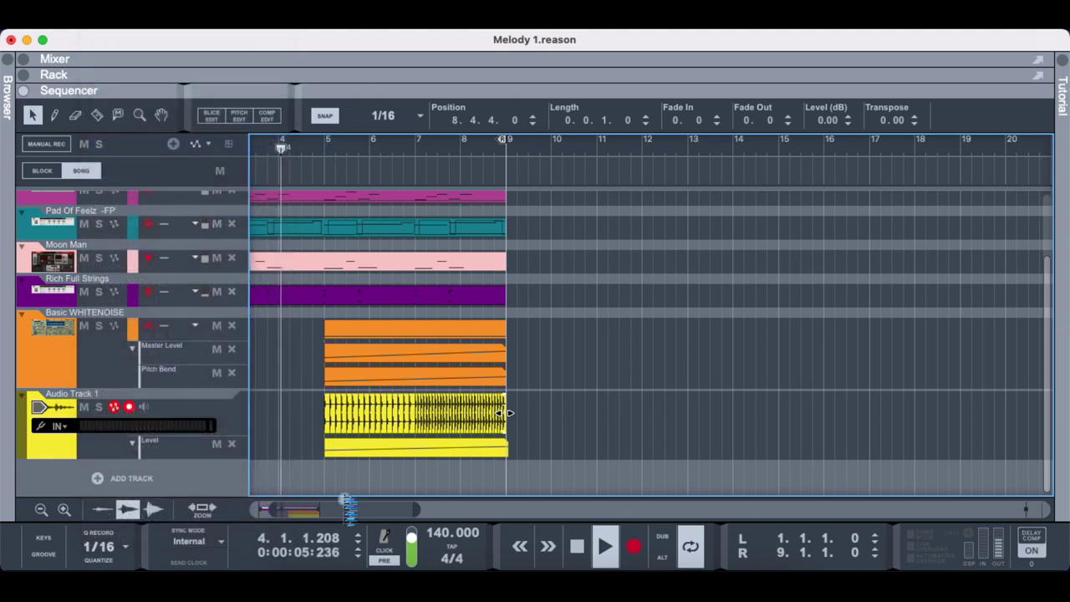
- Adjust the lower sequencer area, then play the song from bar 1
{"action": "left_click_drag", "start_coordinate": [266, 508], "coordinate": [252, 508]}
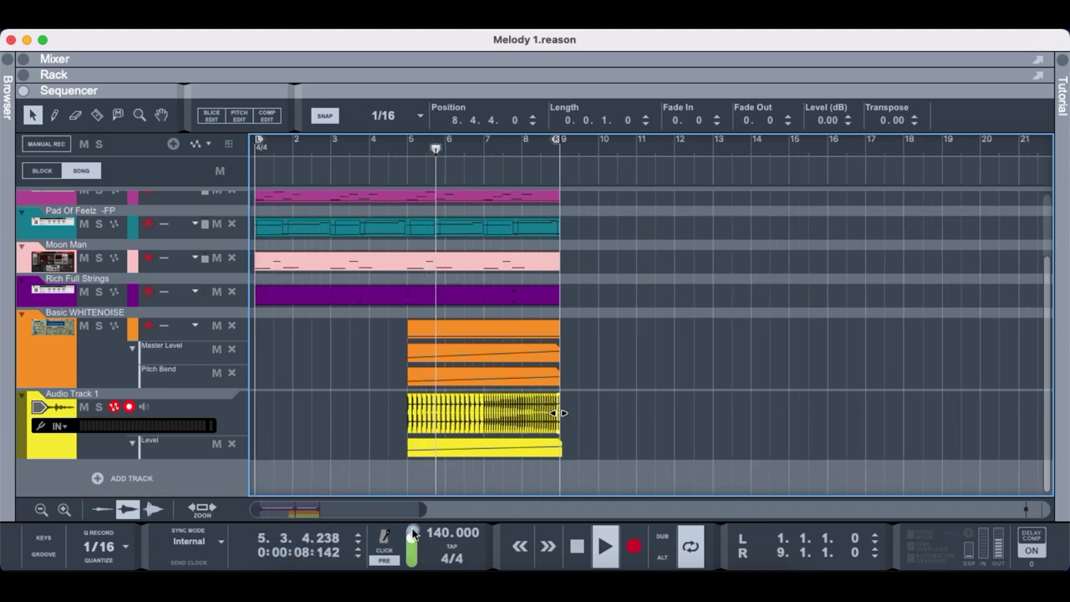
{"action": "left_click_drag", "start_coordinate": [415, 504], "coordinate": [472, 508]}
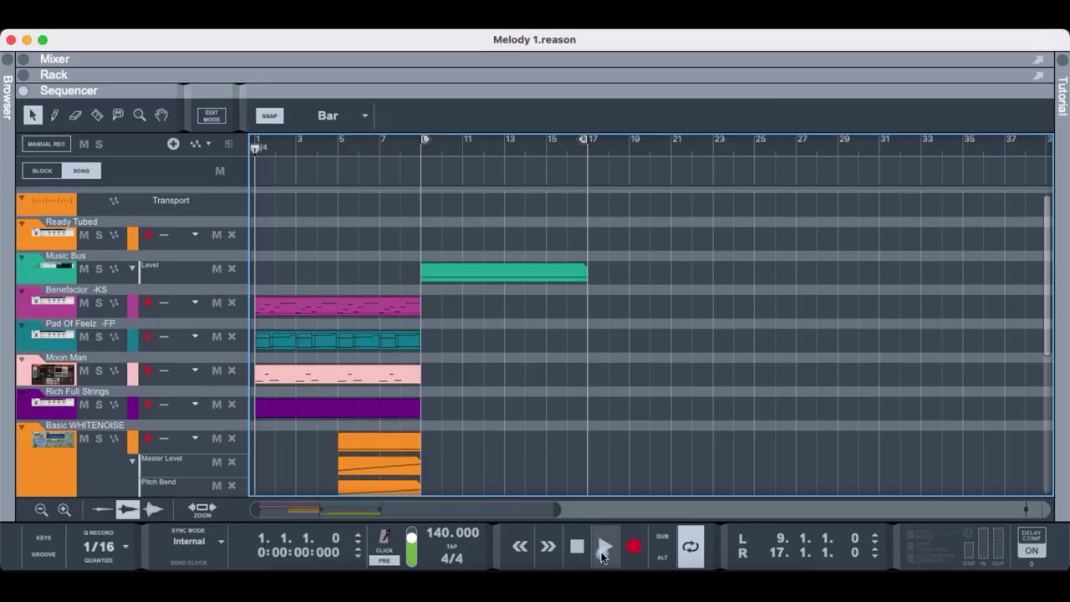
{"action": "left_click", "coordinate": [604, 553]}
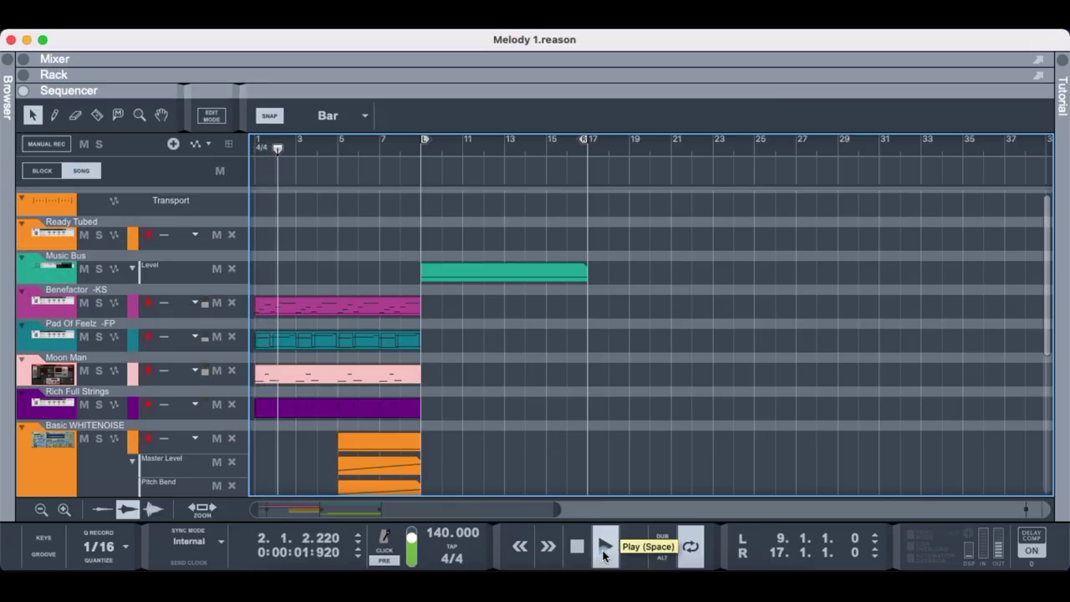
- Scroll down to the Redrum and SubTractor tracks as playback reaches the bar 9 drop
{"action": "scroll", "coordinate": [493, 368], "scroll_direction": "down", "scroll_amount": 3}
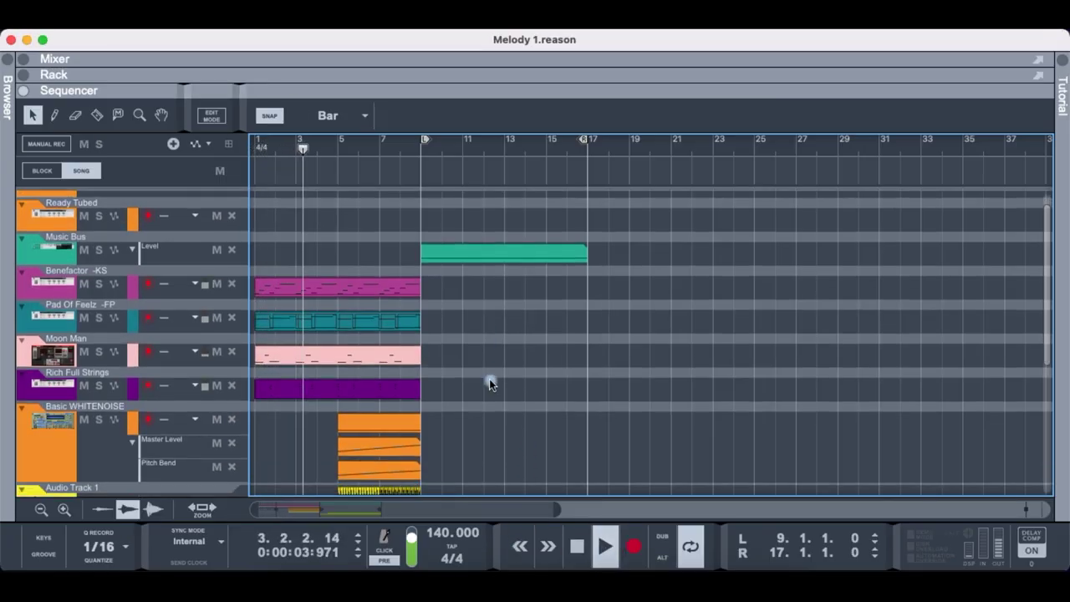
{"action": "scroll", "coordinate": [489, 382], "scroll_direction": "down", "scroll_amount": 2}
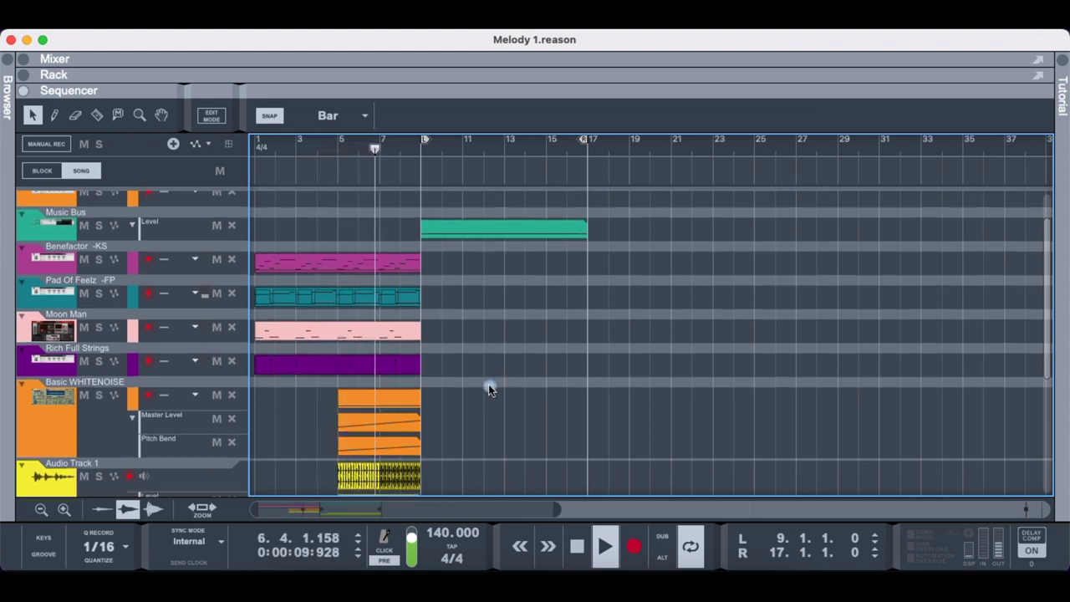
{"action": "scroll", "coordinate": [441, 414], "scroll_direction": "down", "scroll_amount": 3}
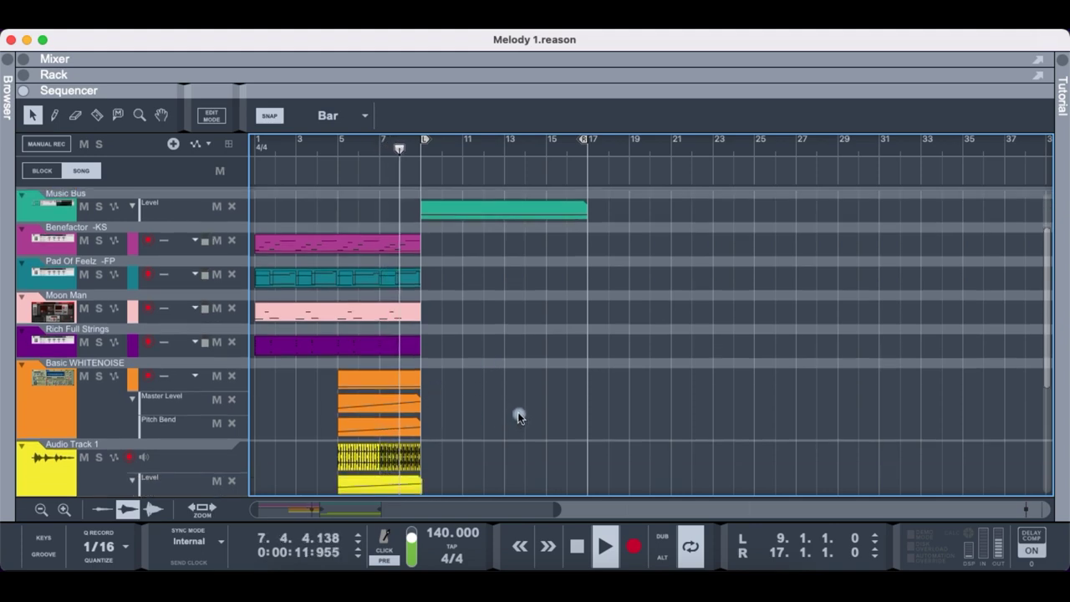
{"action": "scroll", "coordinate": [520, 415], "scroll_direction": "down", "scroll_amount": 10}
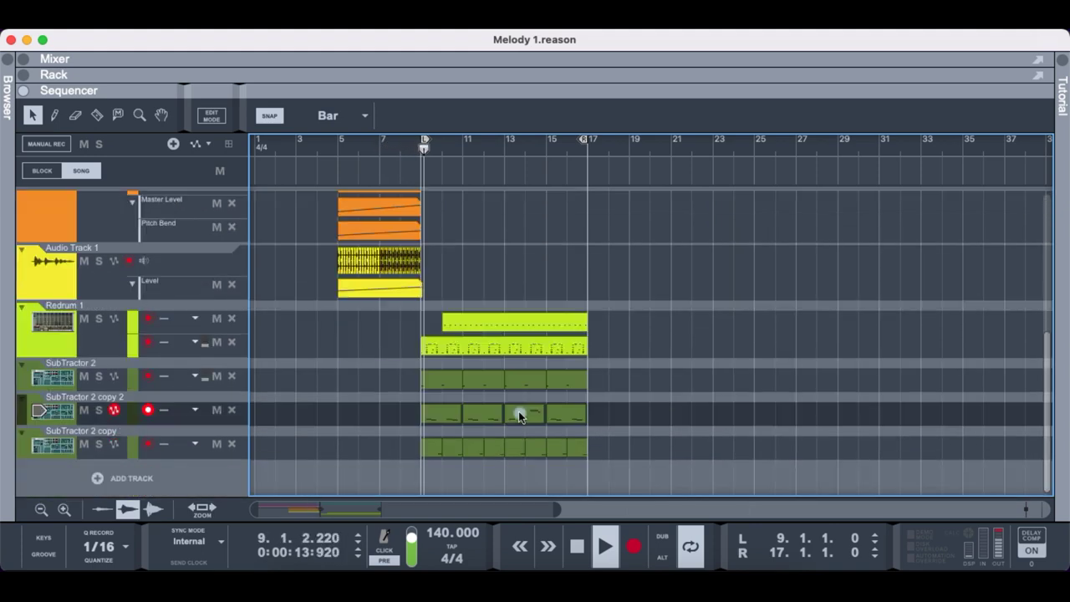